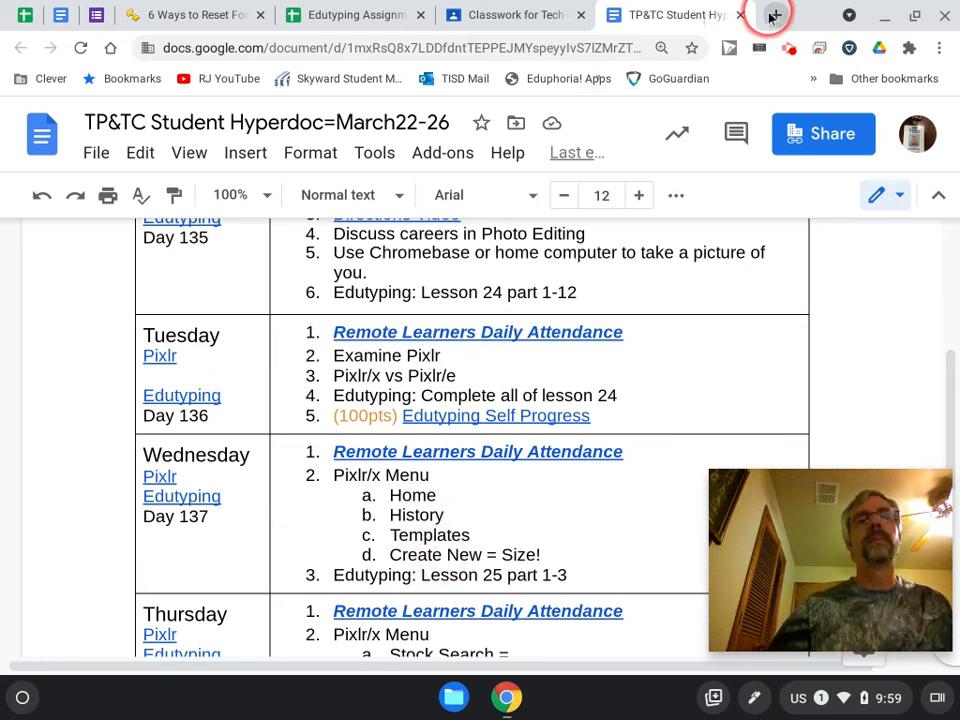
# Open pixlr.com/x in a new browser tab.
pyautogui.click(775, 16)
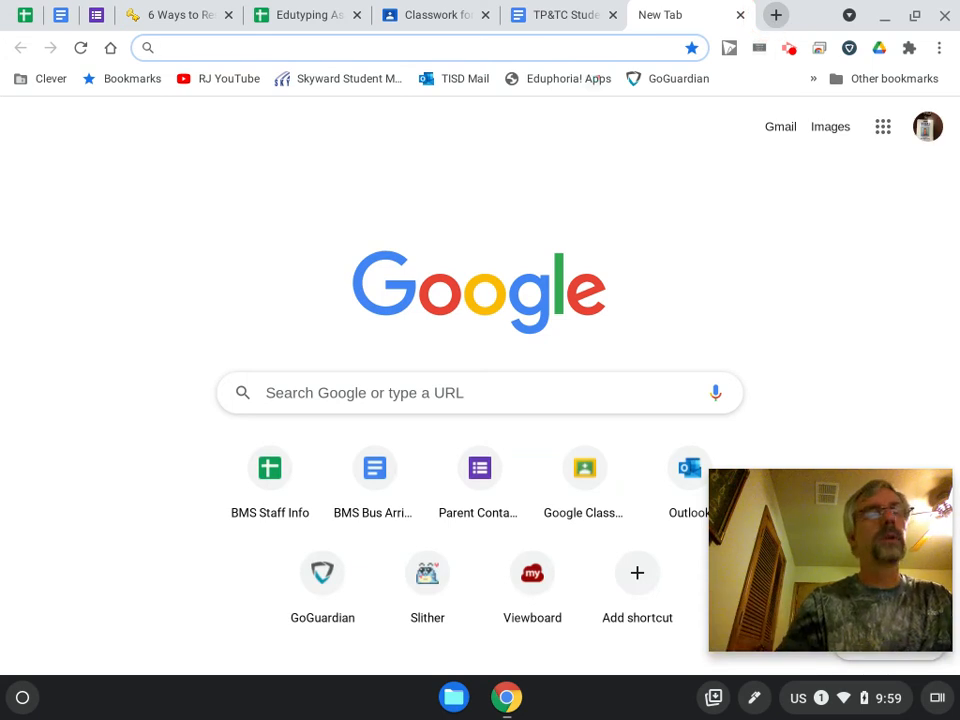
pyautogui.write('pixl')
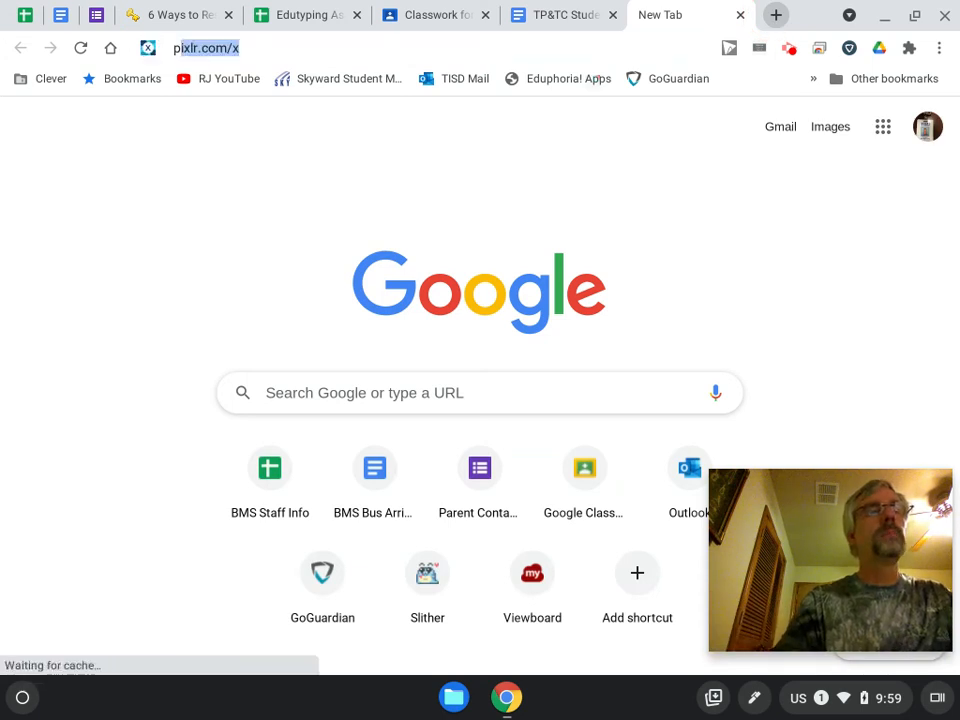
pyautogui.write('r.com')
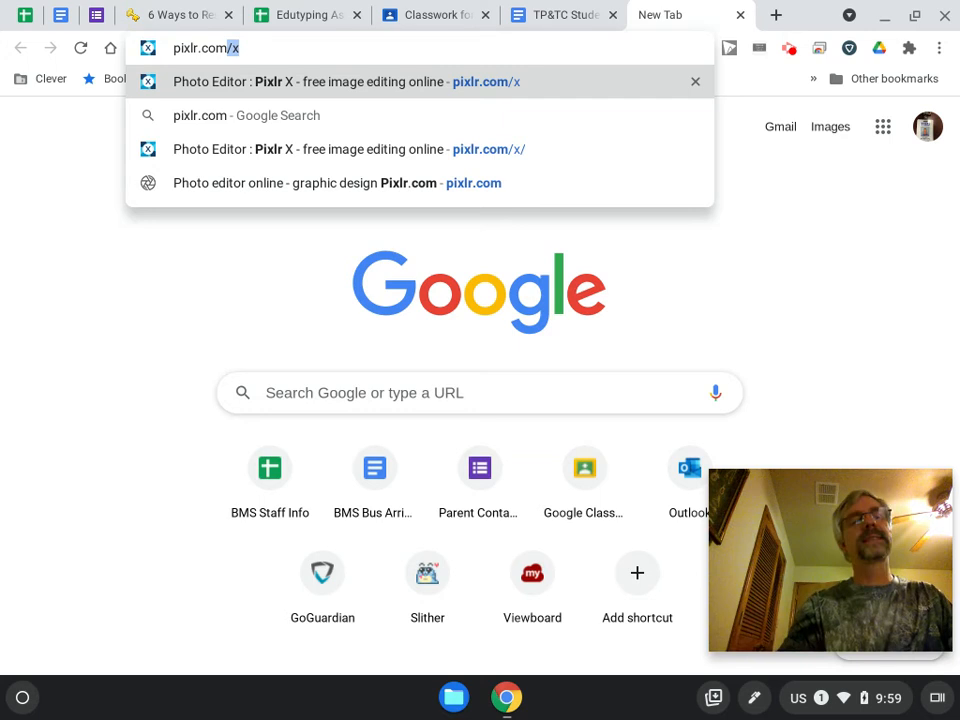
pyautogui.write('/x')
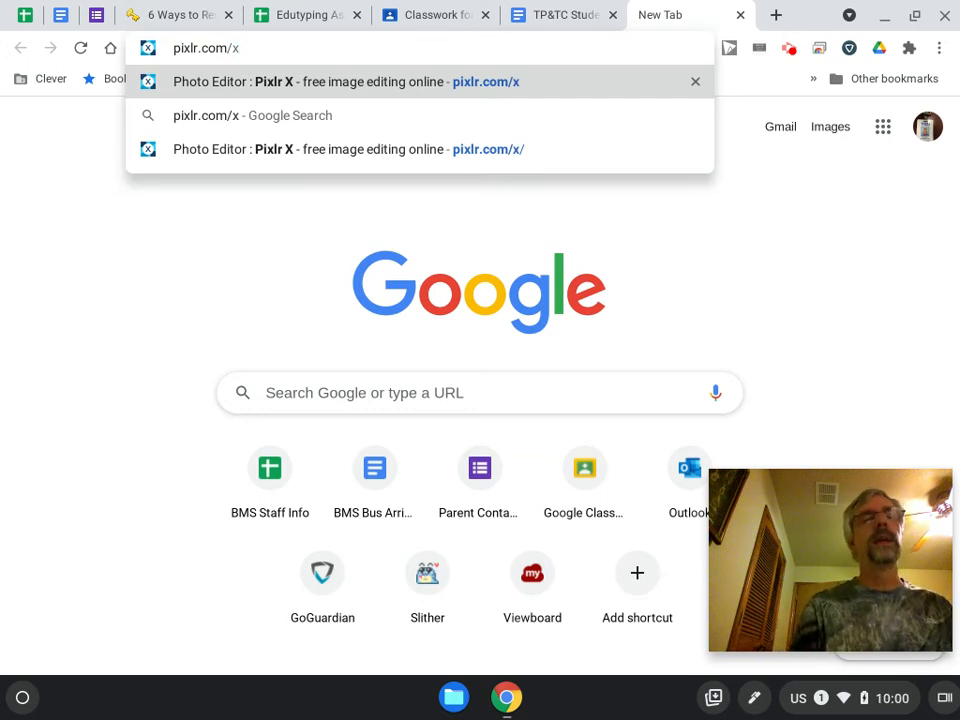
pyautogui.press('Return')
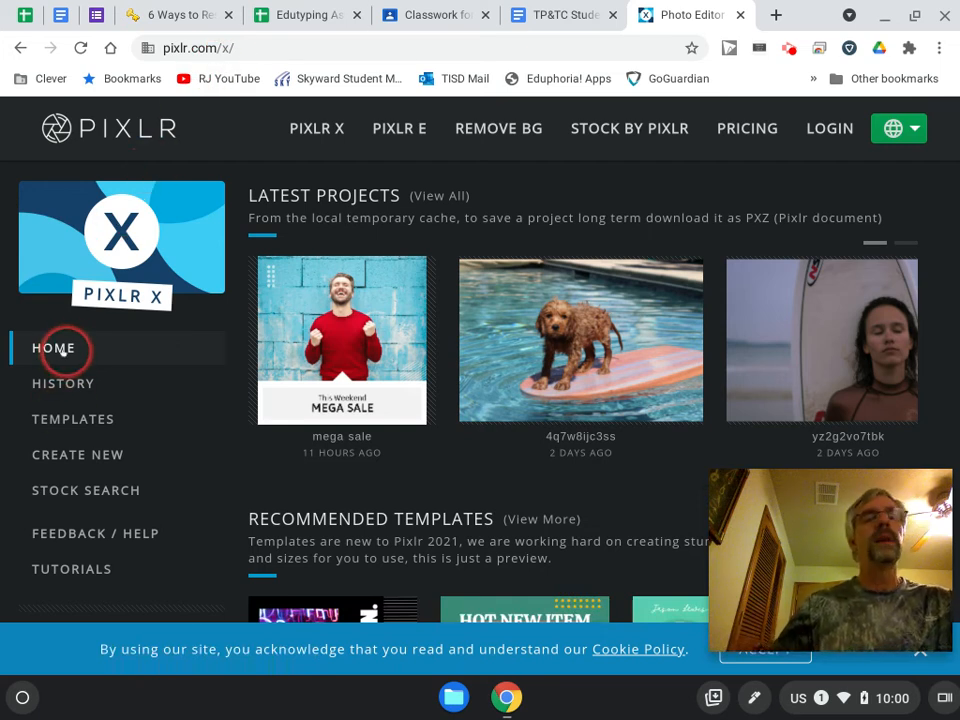
# Look over the latest projects and recommended templates on the Pixlr X home page, and browse the full project history.
pyautogui.moveTo(318, 330)
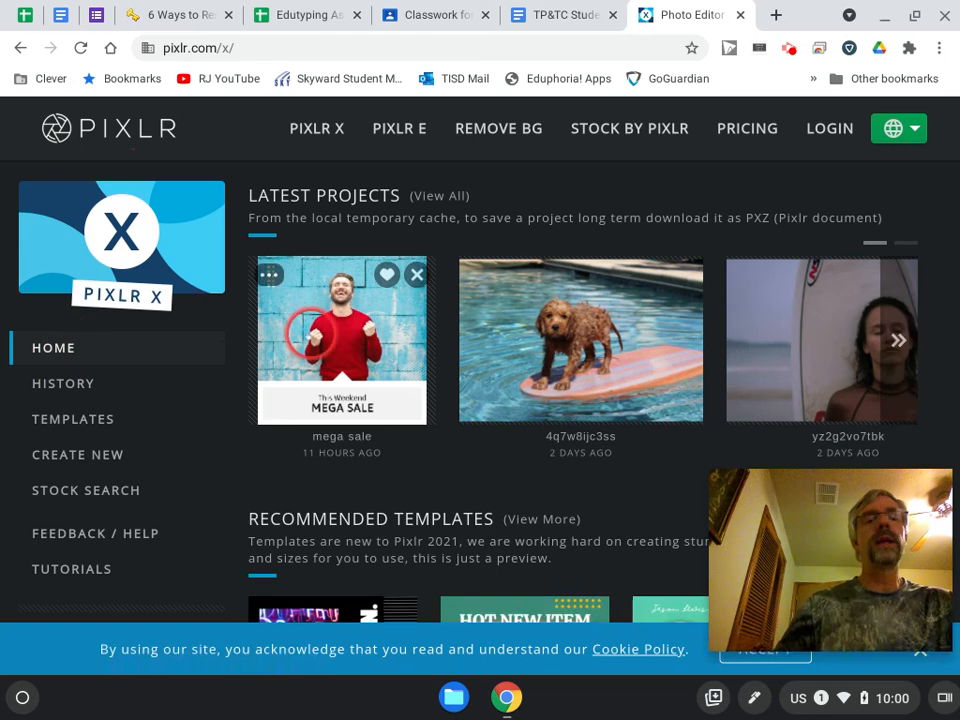
pyautogui.scroll(-4, 328, 345)
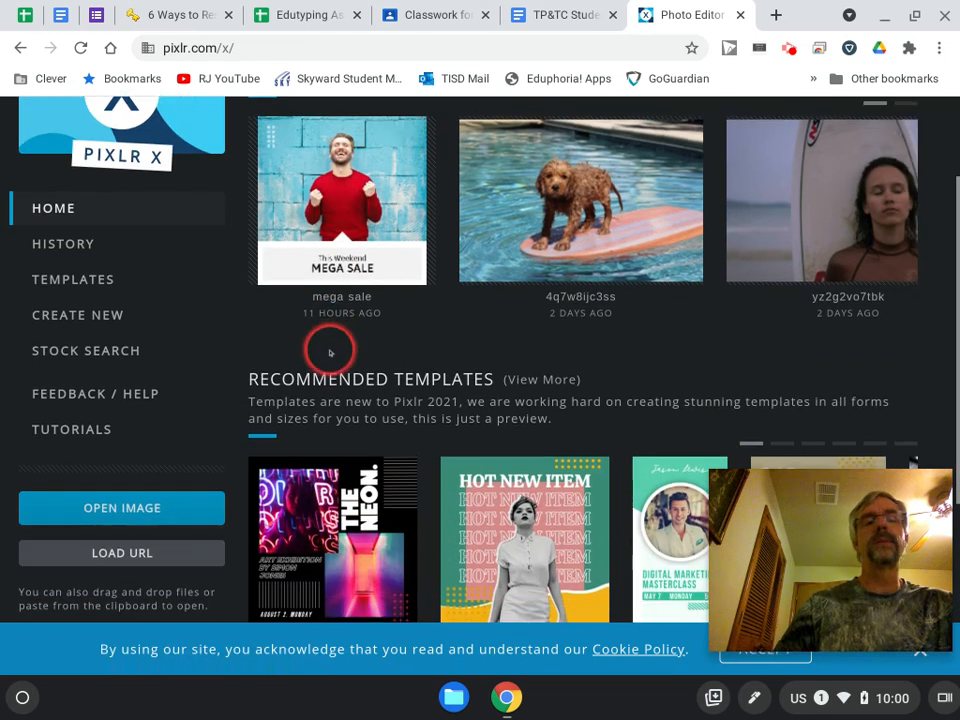
pyautogui.scroll(4, 329, 353)
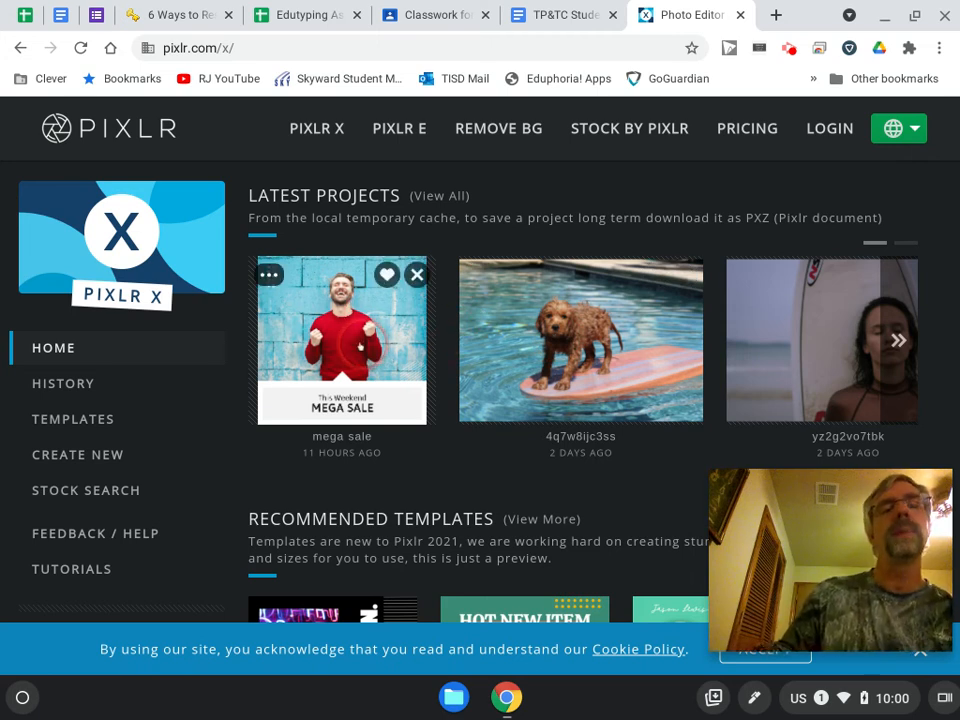
pyautogui.click(68, 384)
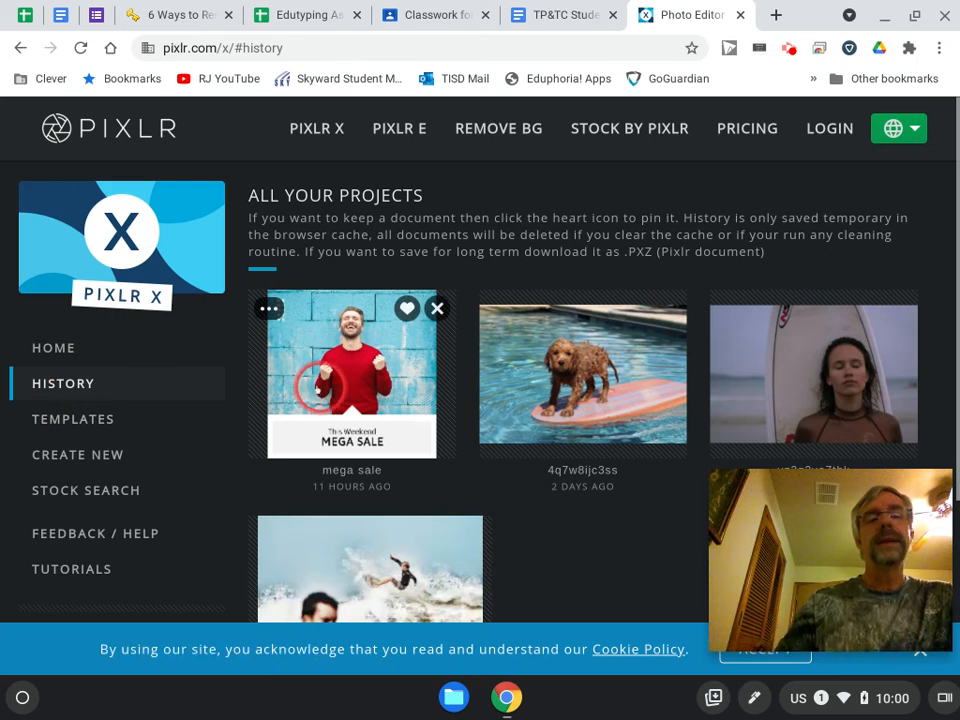
pyautogui.scroll(-2, 337, 400)
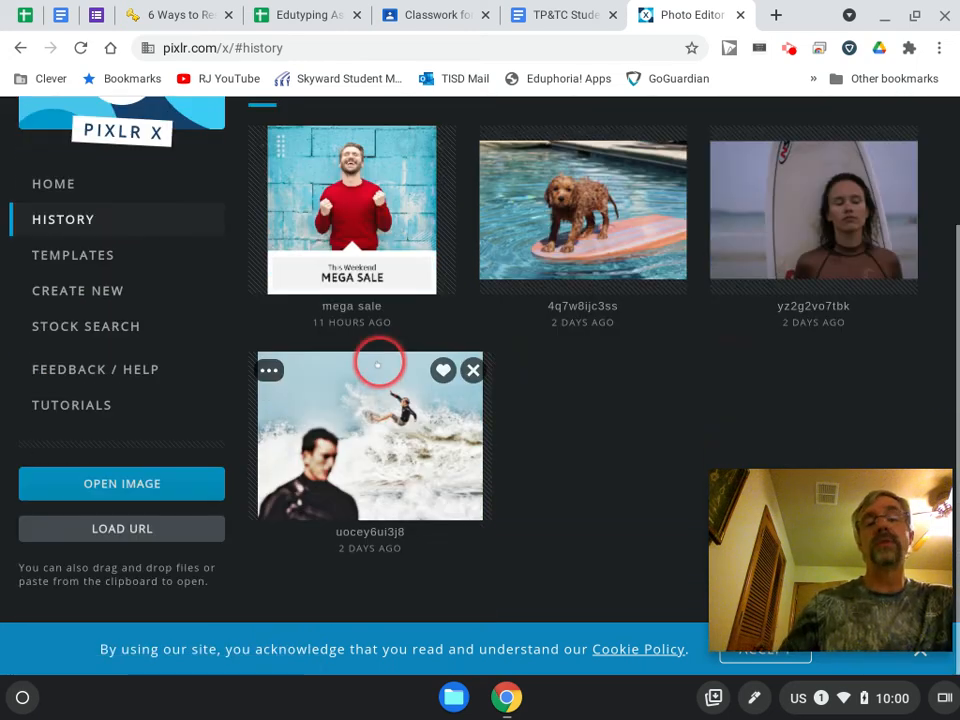
pyautogui.scroll(-1, 381, 354)
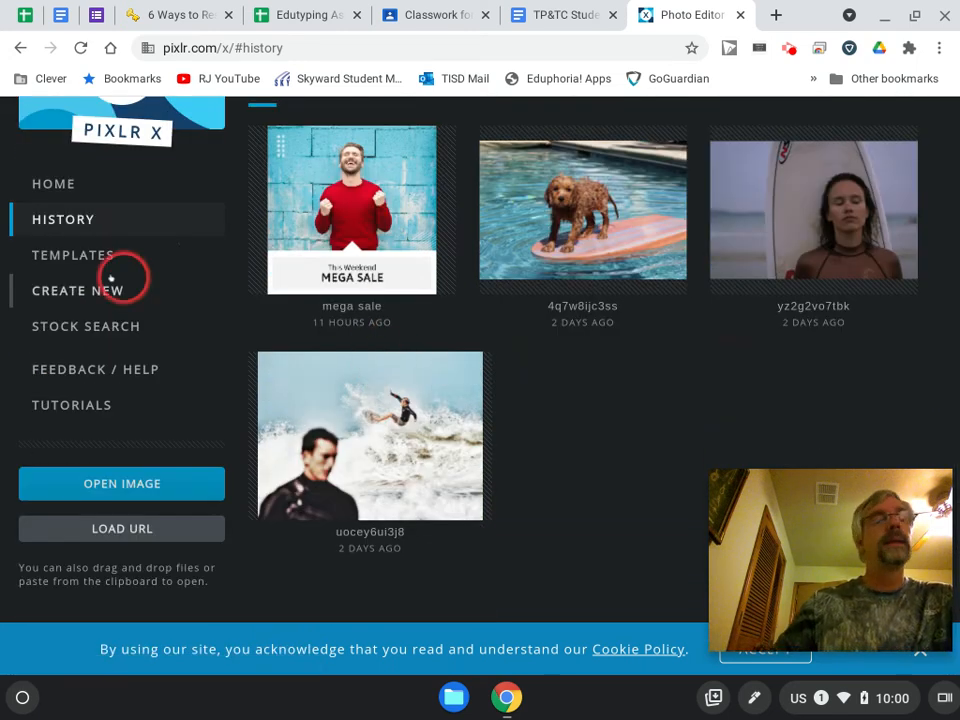
# Open the Mega Sale template from the template collection for editing.
pyautogui.click(73, 258)
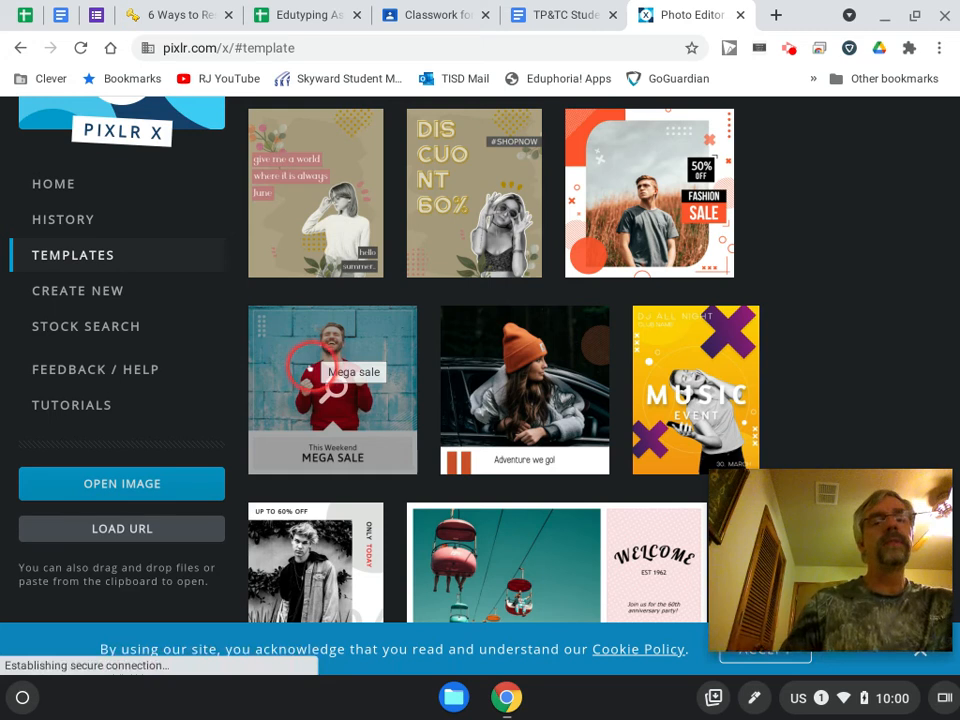
pyautogui.click(306, 366)
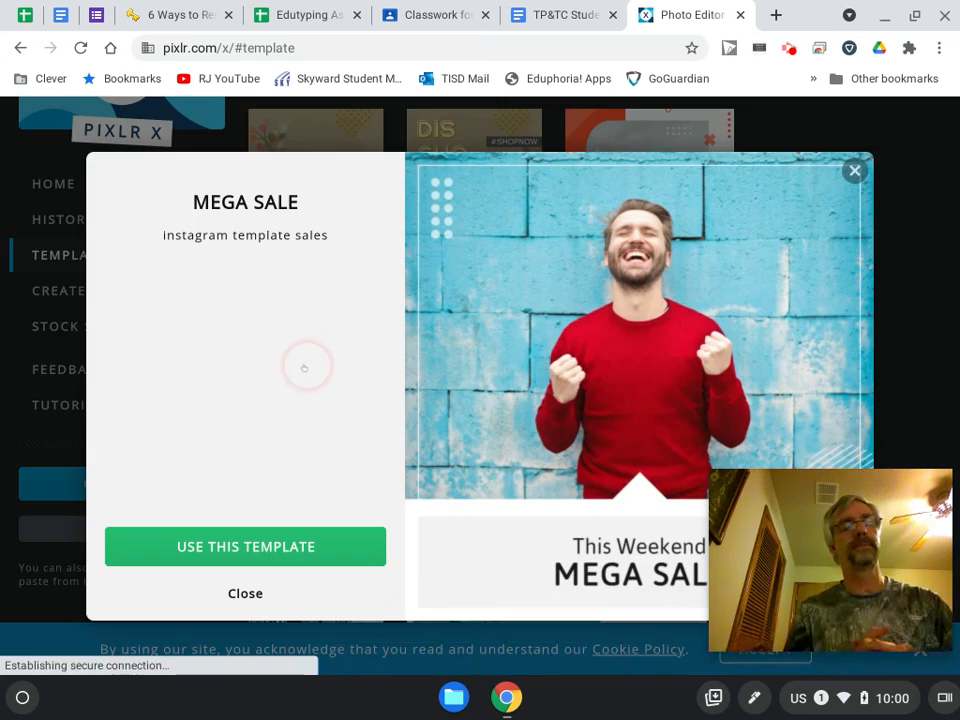
pyautogui.click(253, 545)
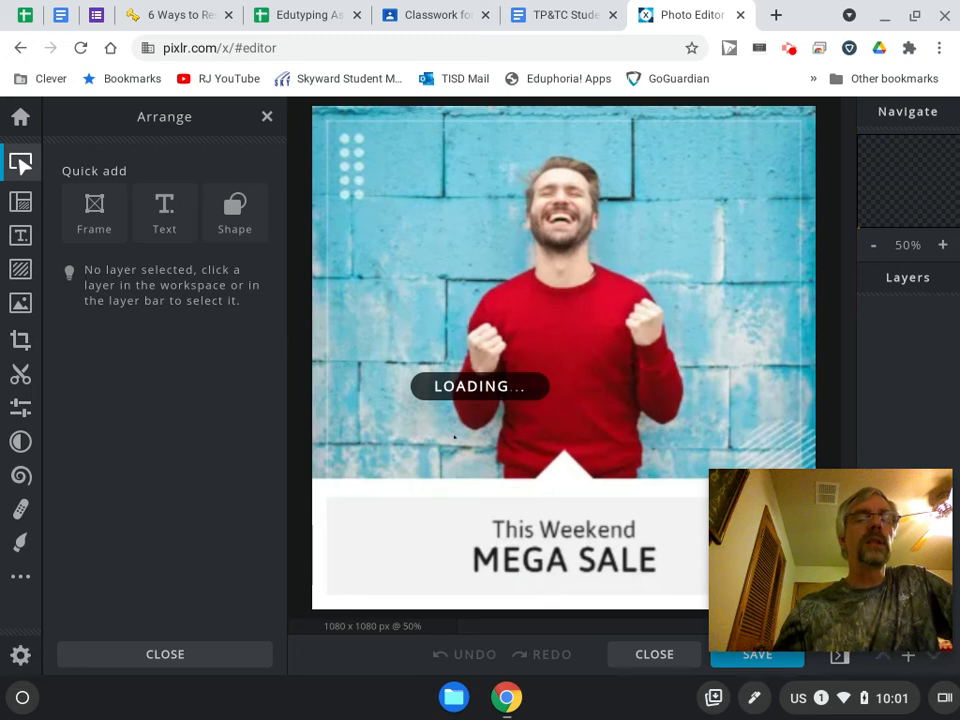
# Select the photo frame of the man in the red sweater and look through the template's layers.
pyautogui.click(498, 343)
pyautogui.click(806, 396)
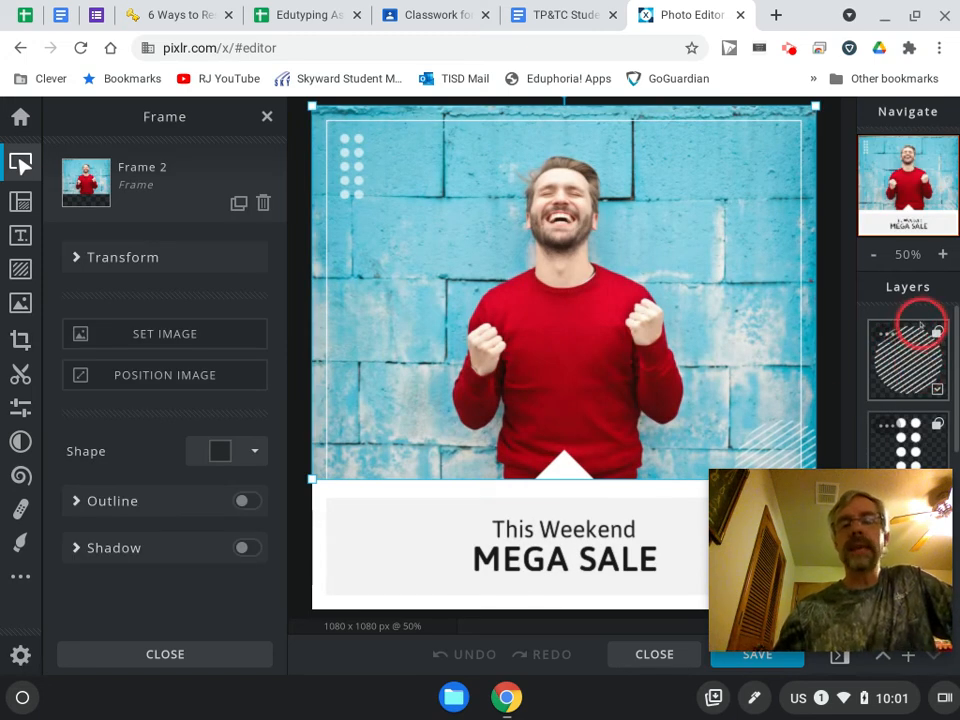
pyautogui.scroll(-1, 912, 340)
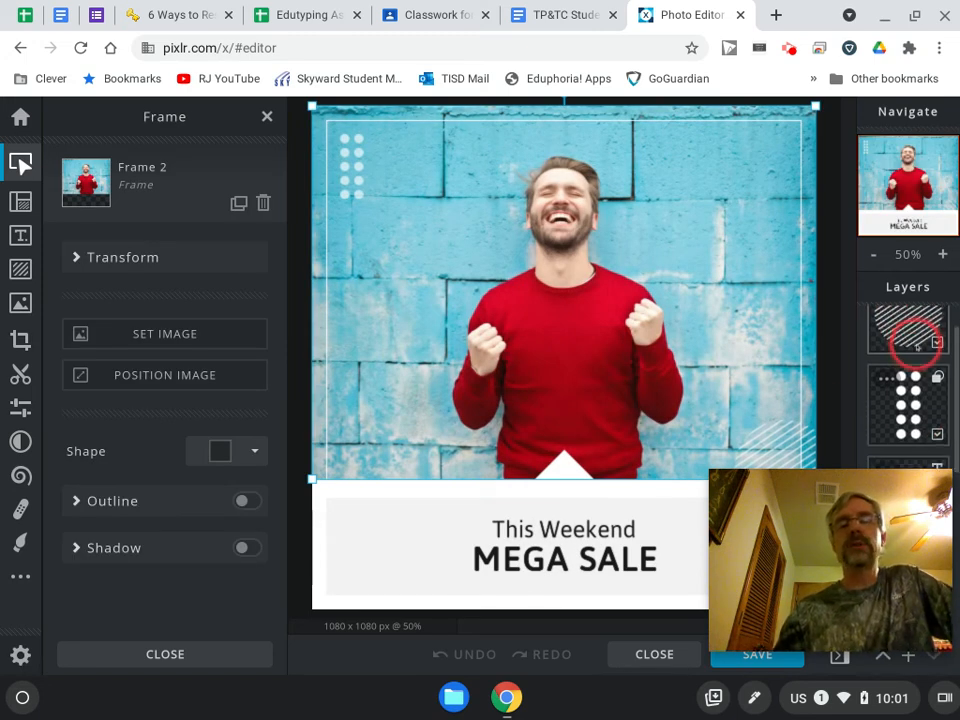
pyautogui.scroll(-1, 917, 360)
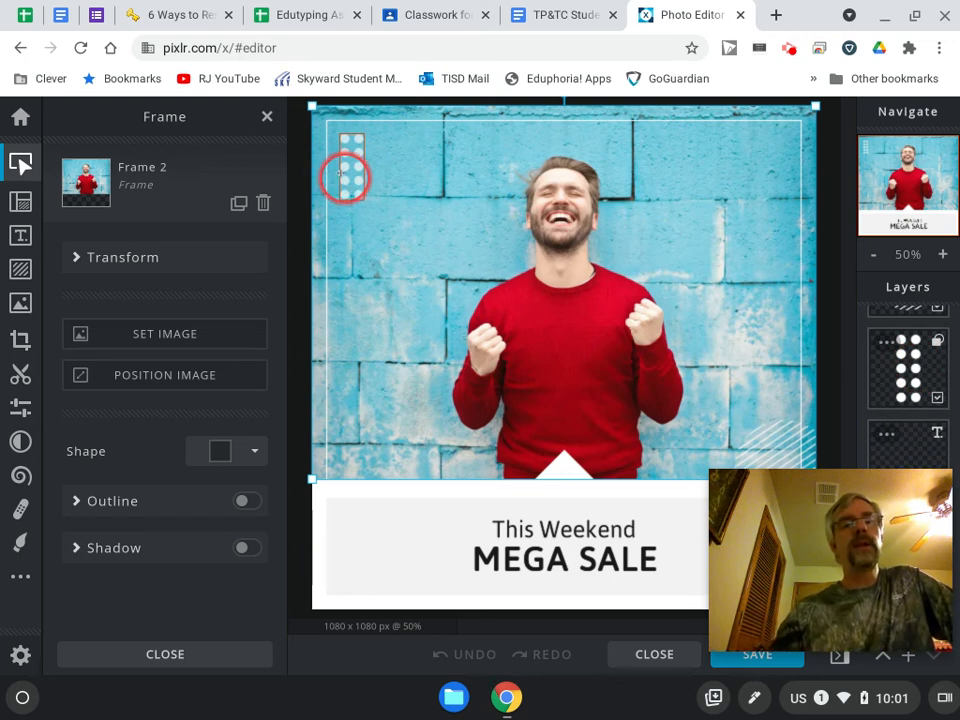
# Toggle the visibility of the white dots layer off and on twice, leaving it switched on.
pyautogui.click(348, 164)
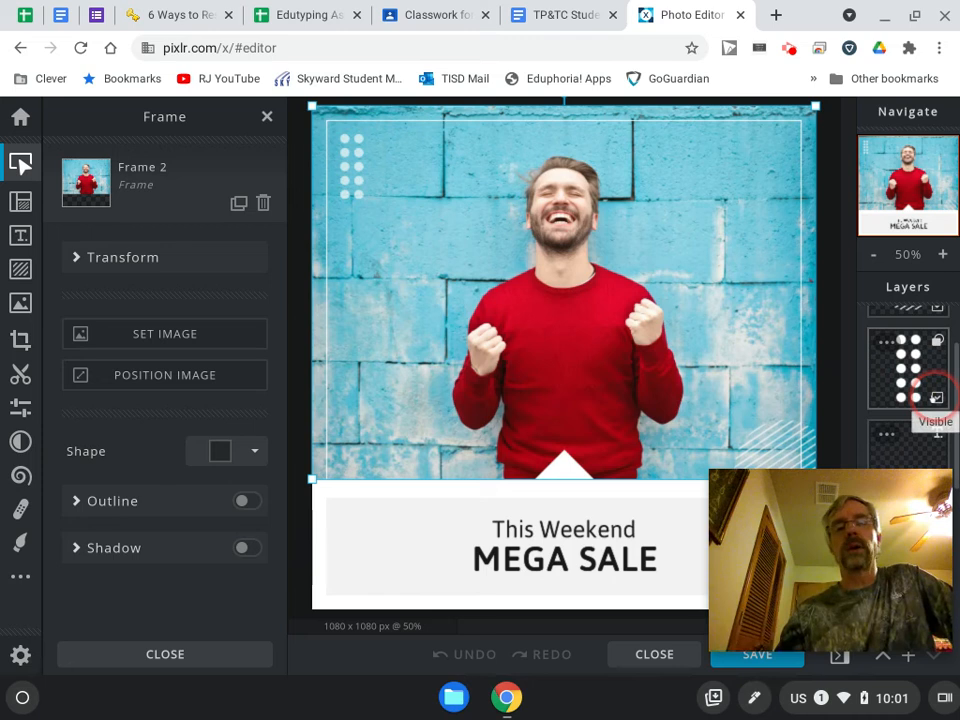
pyautogui.click(936, 397)
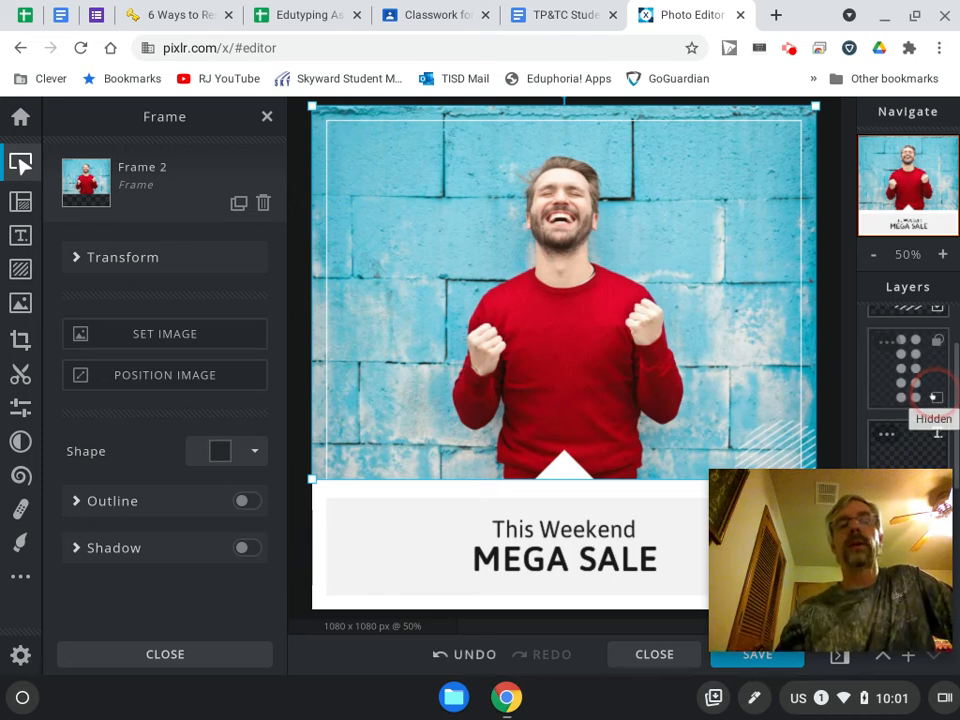
pyautogui.click(936, 397)
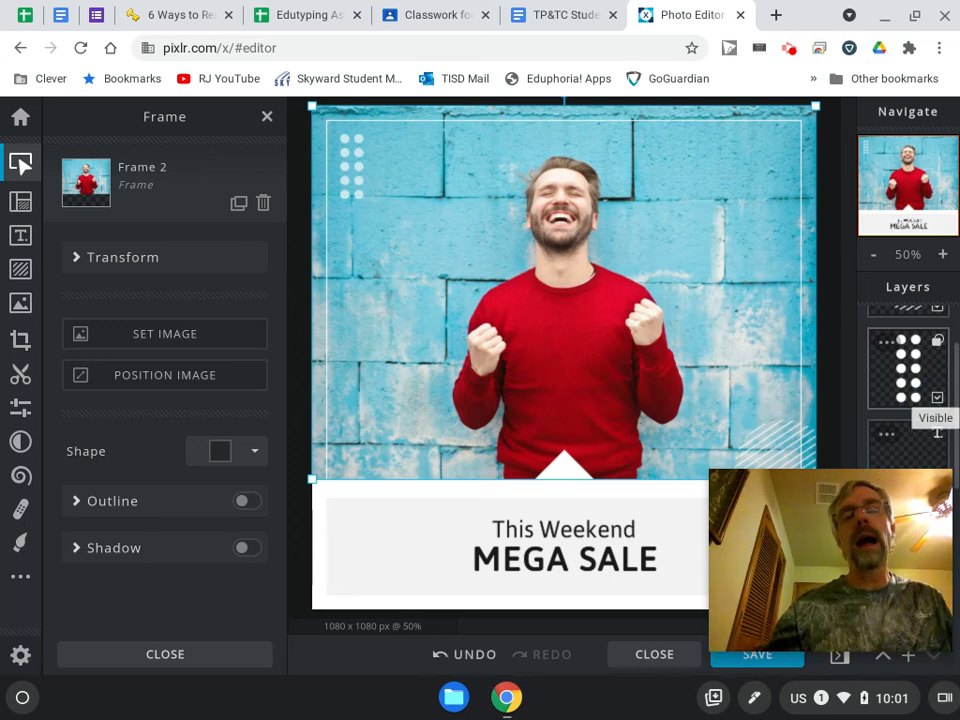
pyautogui.click(936, 397)
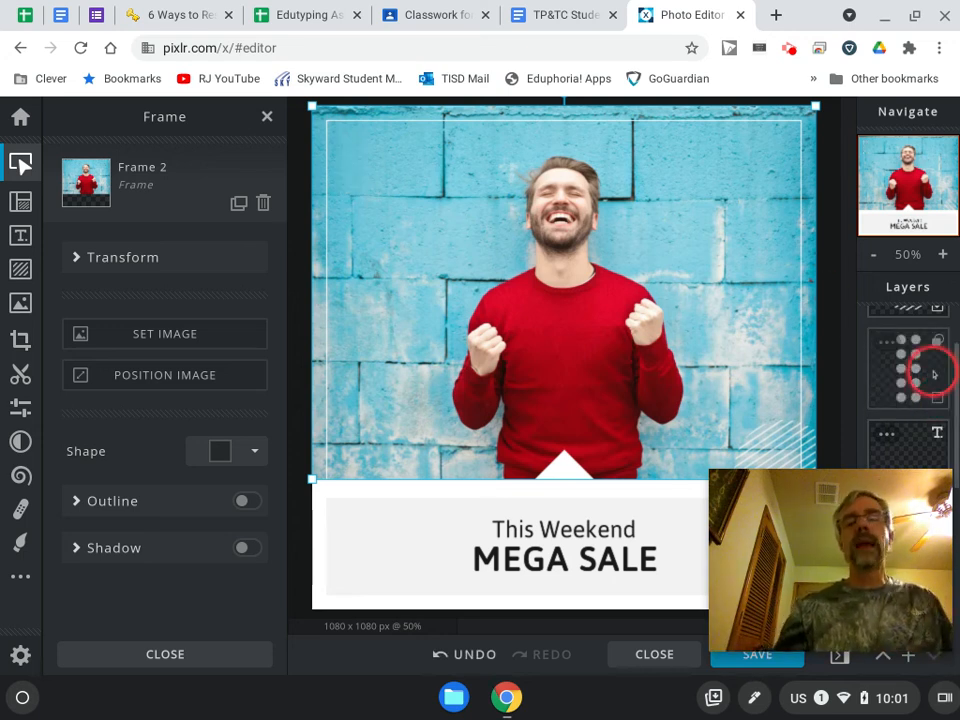
pyautogui.click(936, 397)
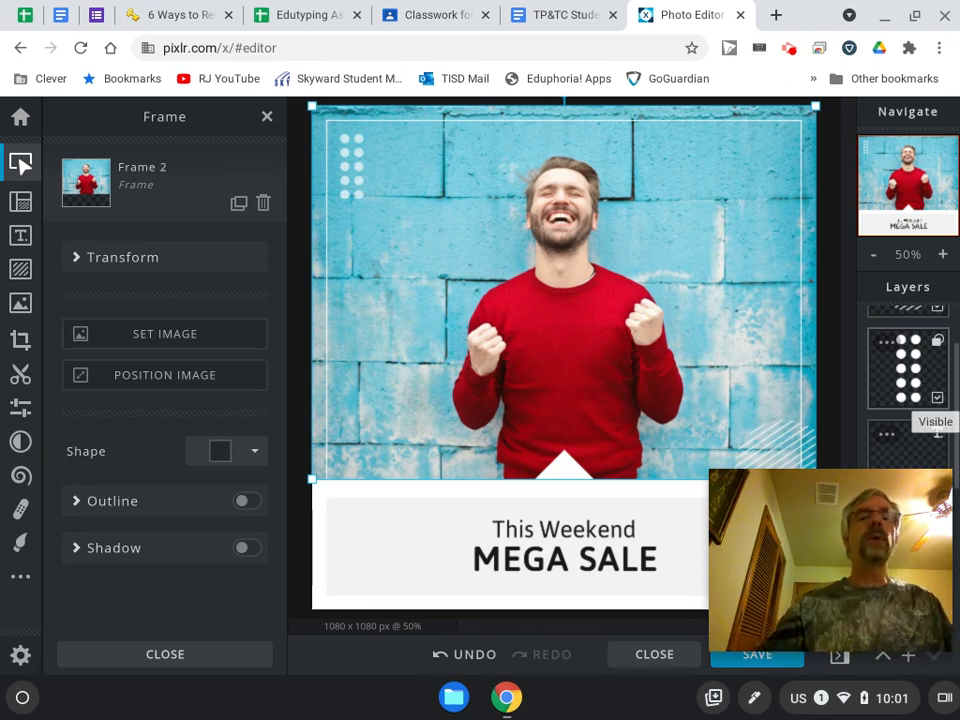
# Replace the "MEGA SALE" text with "Read a book!".
pyautogui.click(924, 365)
pyautogui.scroll(-3, 926, 371)
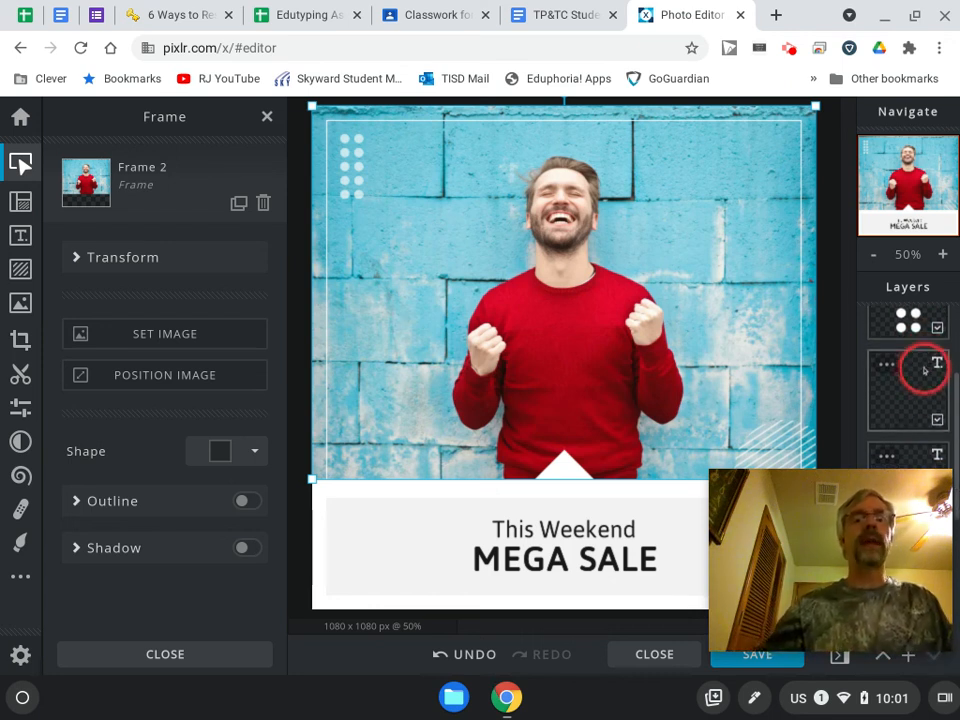
pyautogui.click(605, 545)
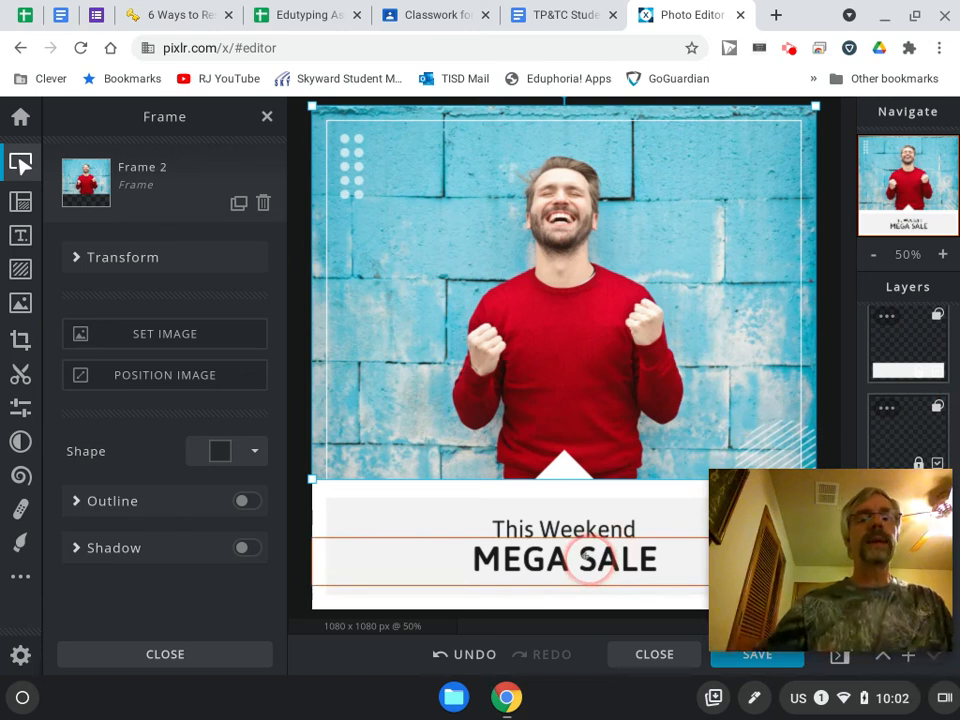
pyautogui.click(584, 553)
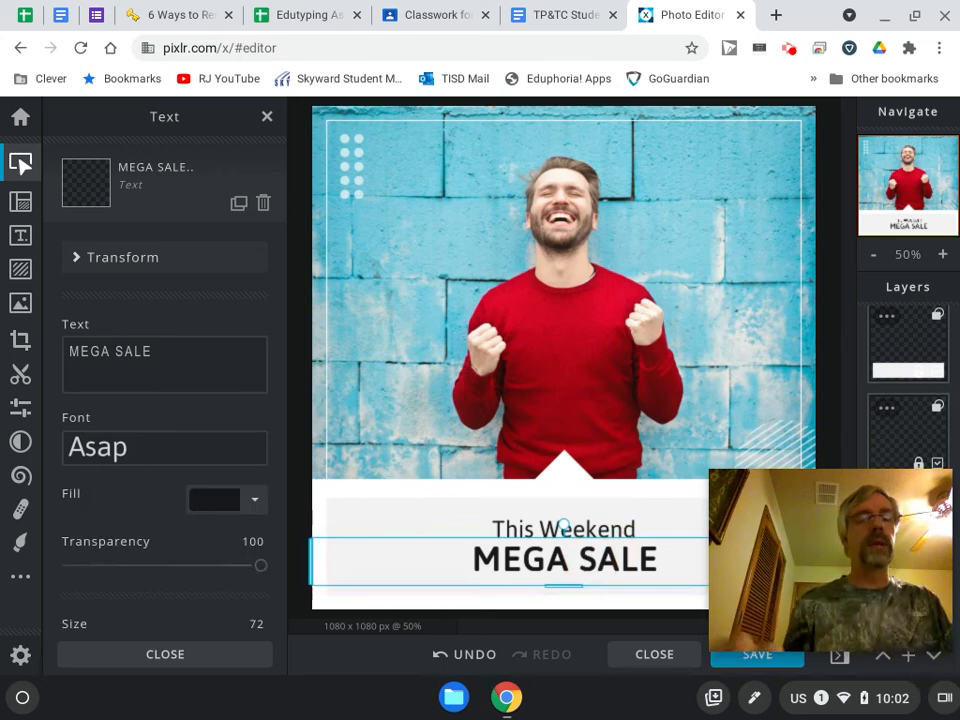
pyautogui.moveTo(209, 339); pyautogui.dragTo(90, 349)
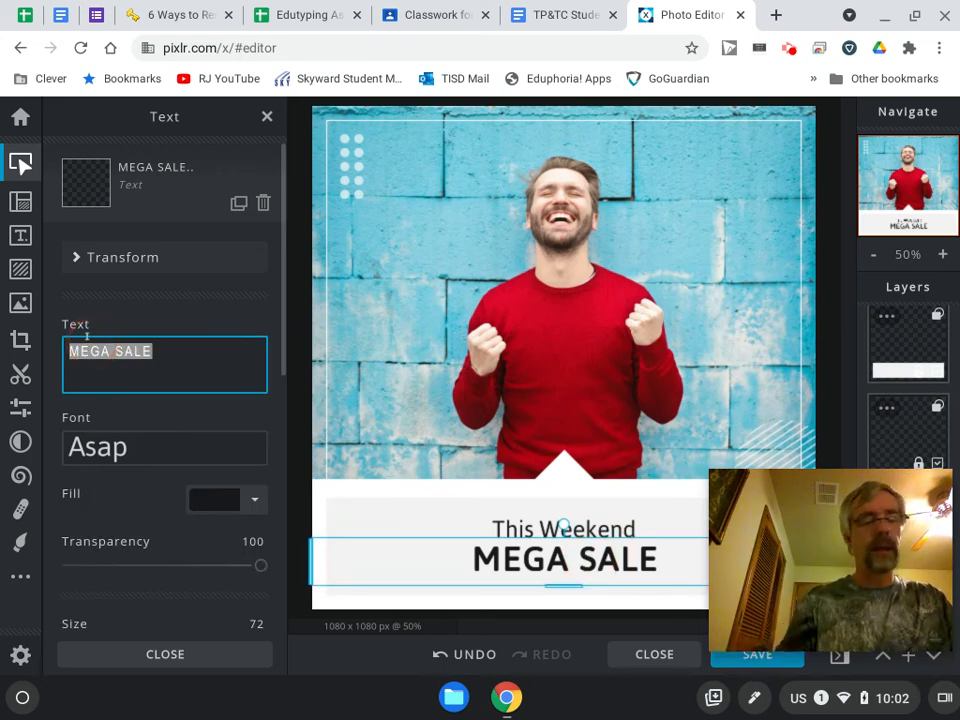
pyautogui.write('Read a ')
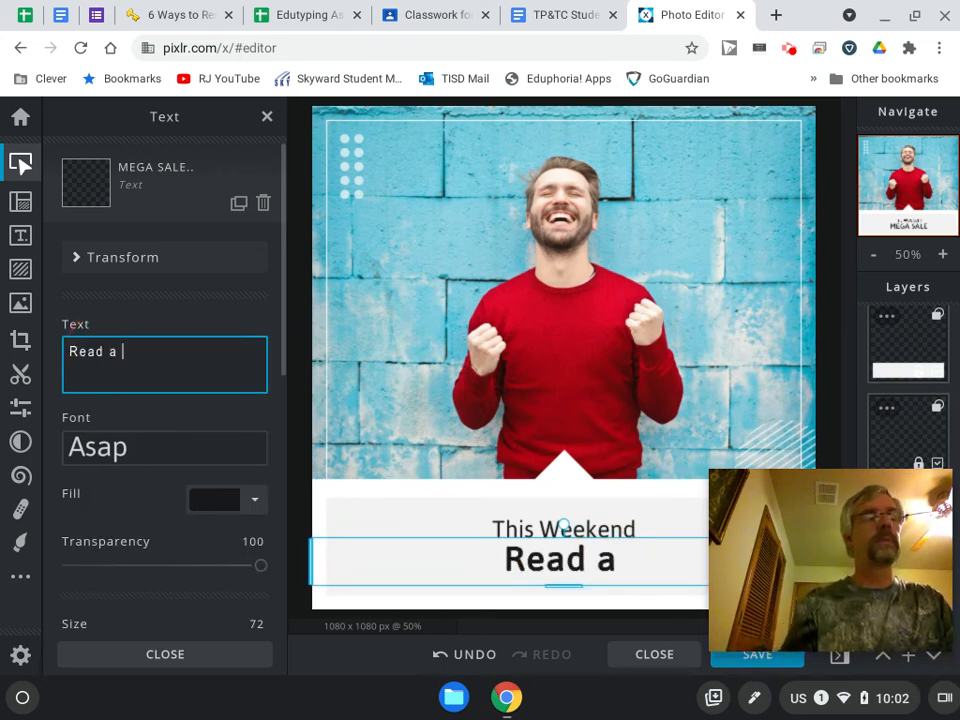
pyautogui.write('book')
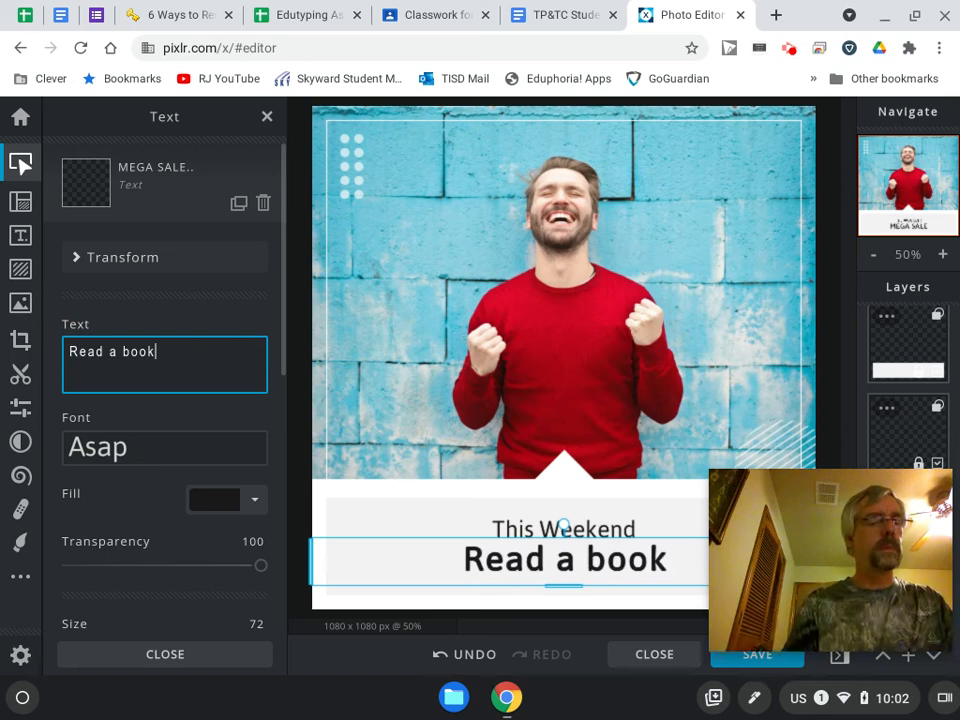
pyautogui.write('!')
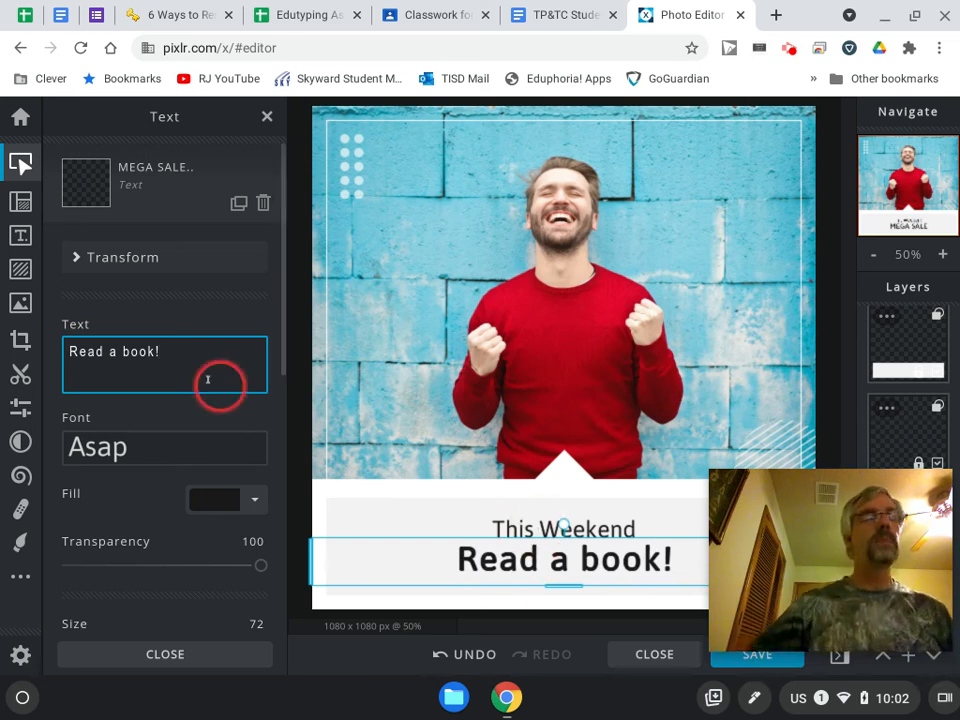
# Set the fill of the "Read a book!" text to the pinkish red colour #EA1C49.
pyautogui.scroll(-3, 176, 405)
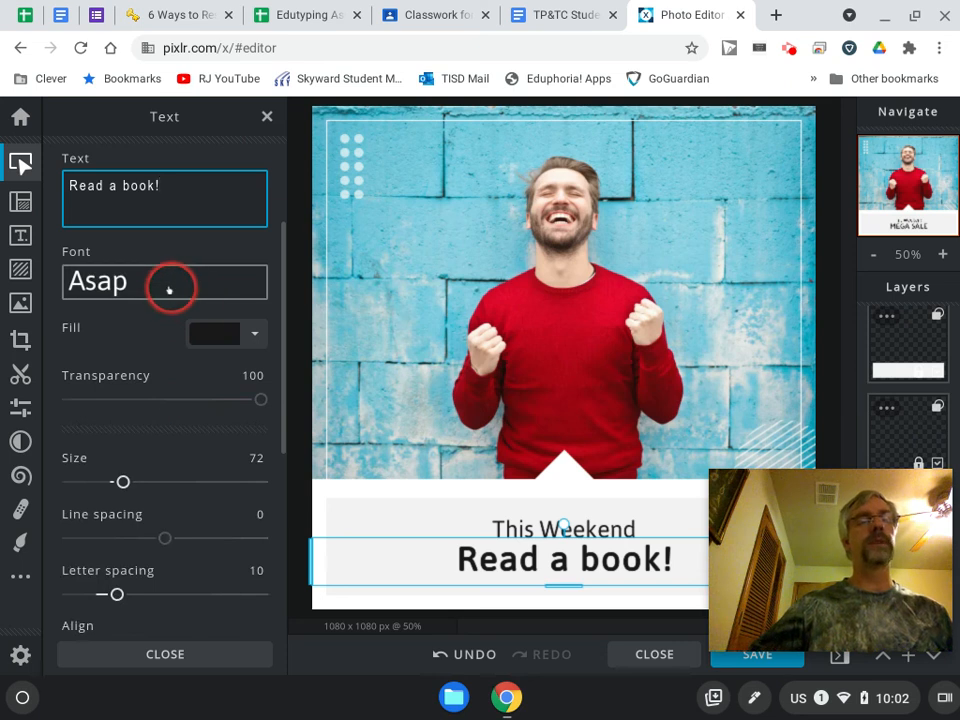
pyautogui.click(255, 334)
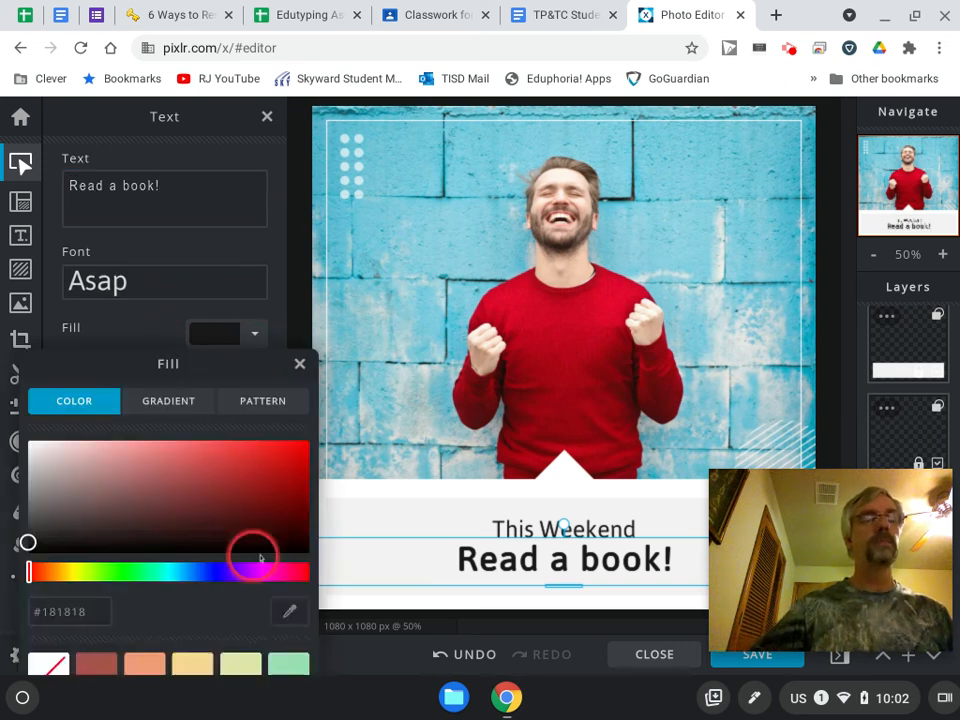
pyautogui.moveTo(29, 570); pyautogui.dragTo(35, 570)
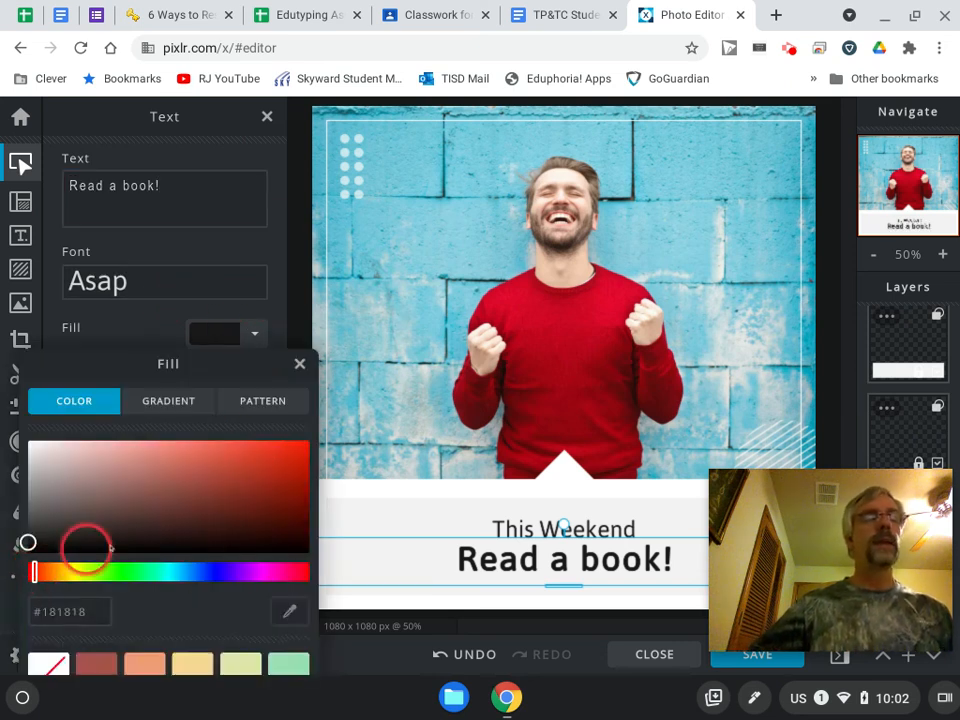
pyautogui.click(298, 570)
pyautogui.click(275, 450)
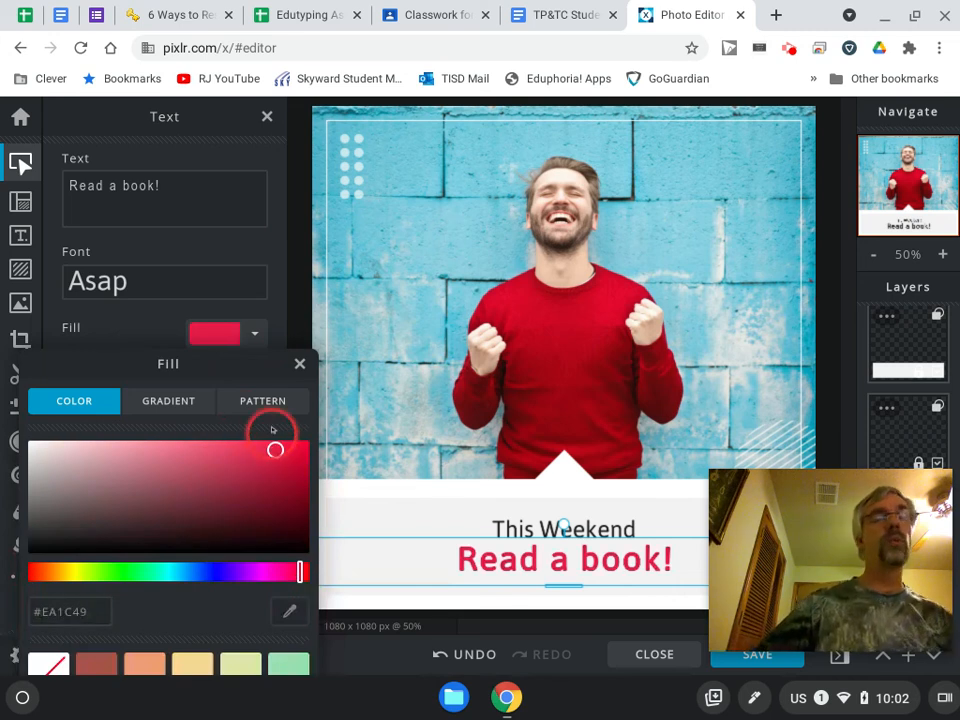
pyautogui.click(299, 364)
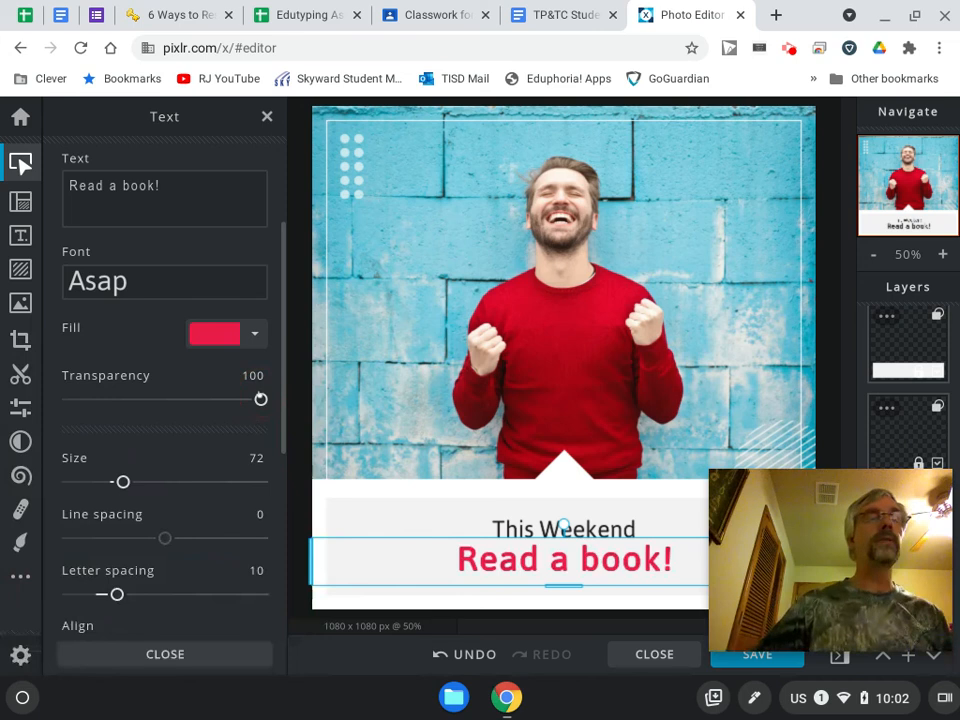
pyautogui.scroll(-1, 235, 448)
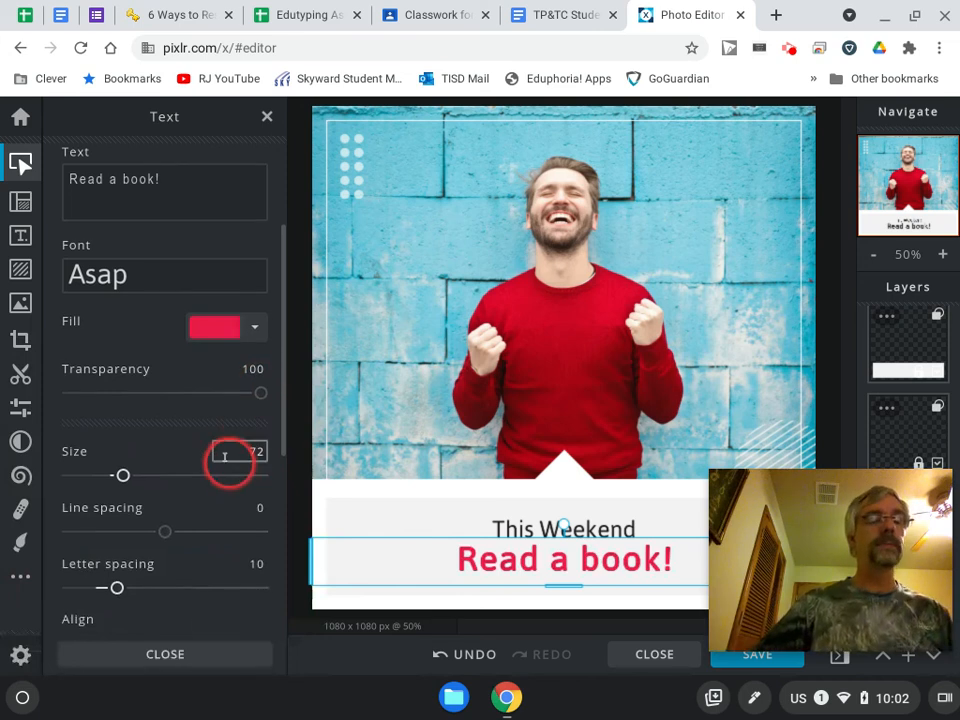
# Toggle the bold style of the "Read a book!" text and switch it back.
pyautogui.scroll(-2, 165, 482)
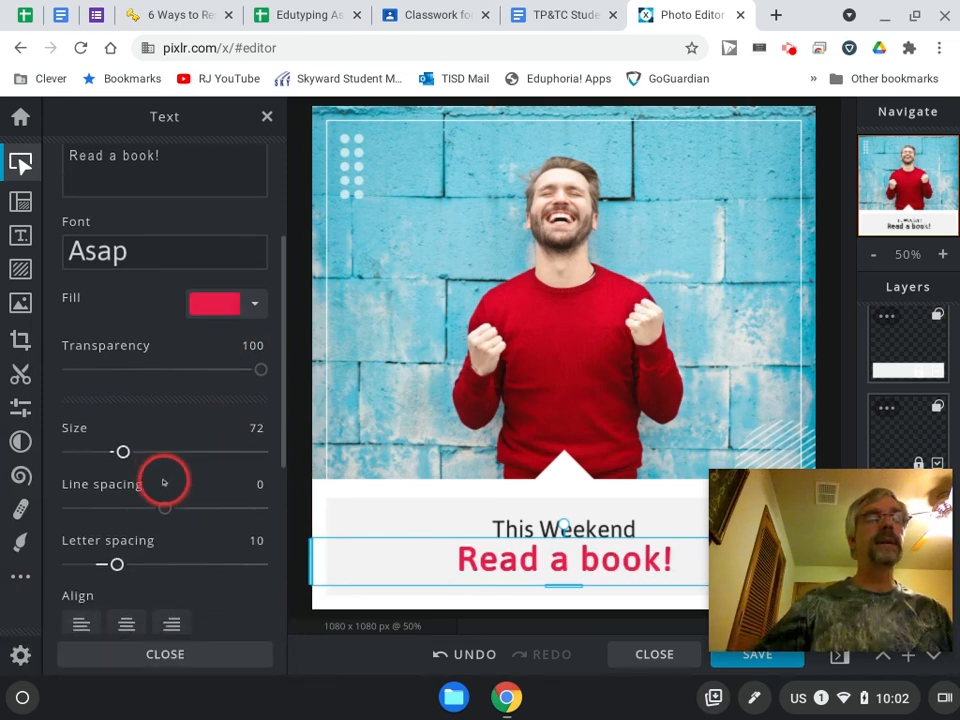
pyautogui.scroll(-10, 133, 561)
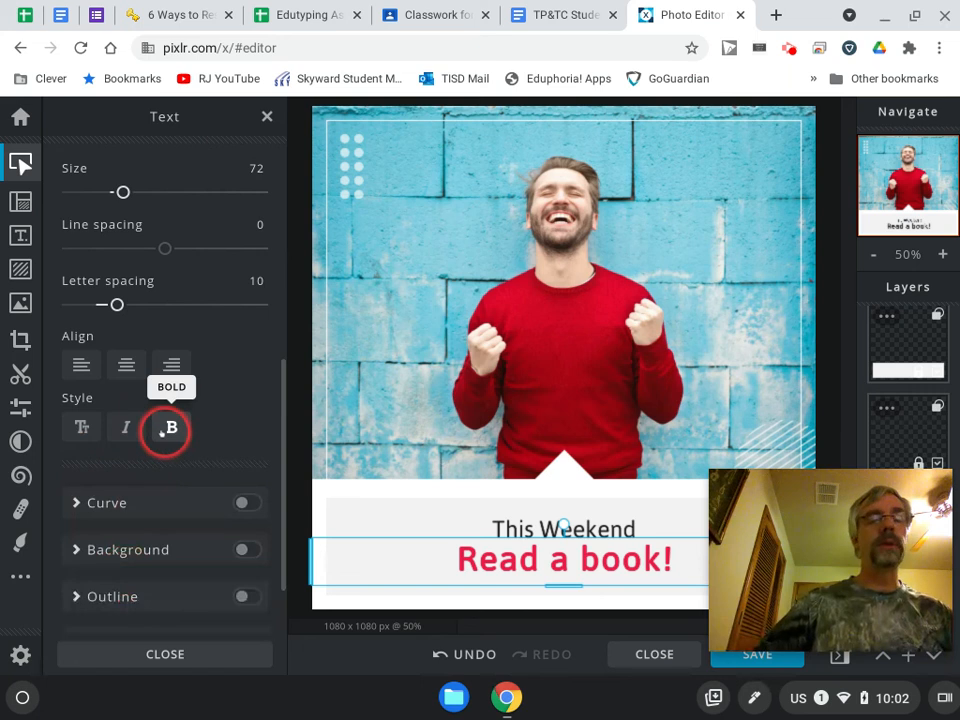
pyautogui.click(169, 428)
pyautogui.click(169, 428)
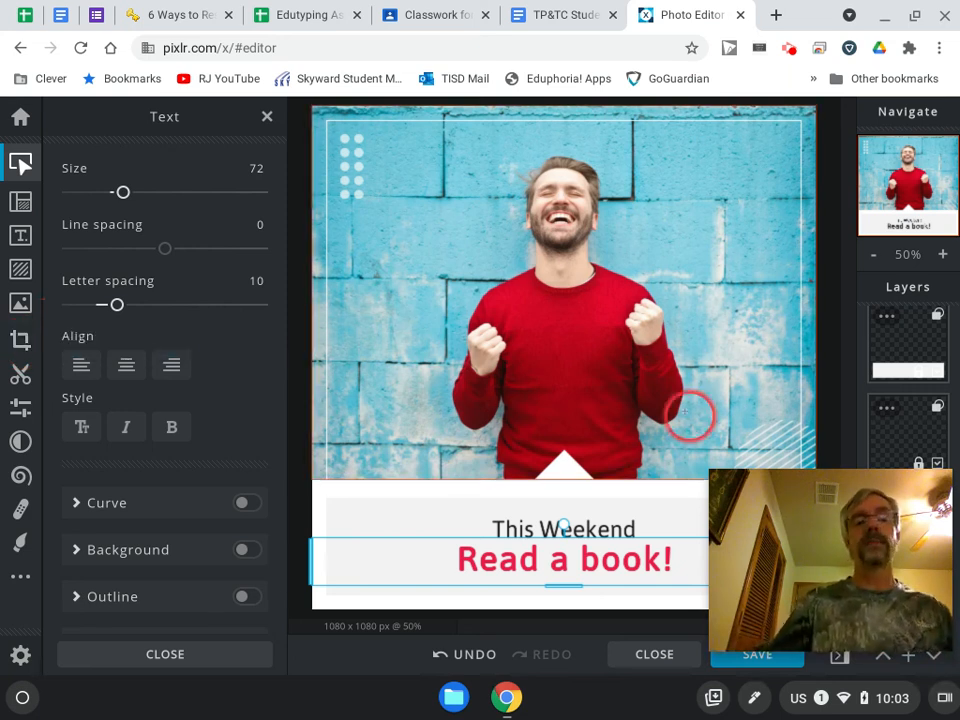
# Look at the available layer types and the file chooser for an image layer, closing both without adding a layer.
pyautogui.moveTo(853, 535)
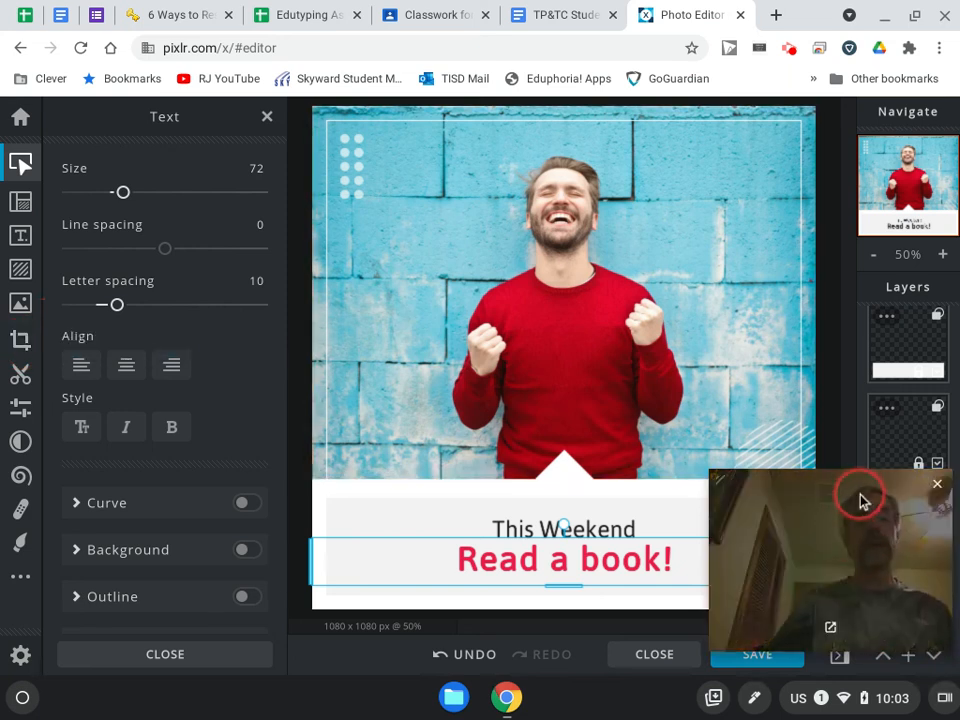
pyautogui.moveTo(855, 495); pyautogui.dragTo(189, 96)
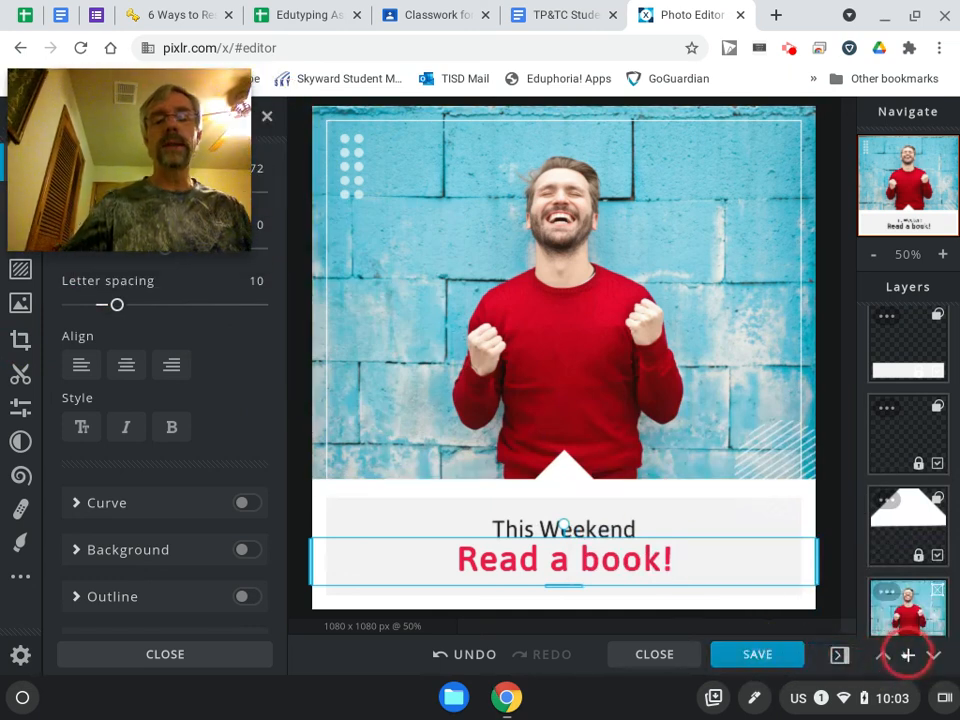
pyautogui.click(908, 655)
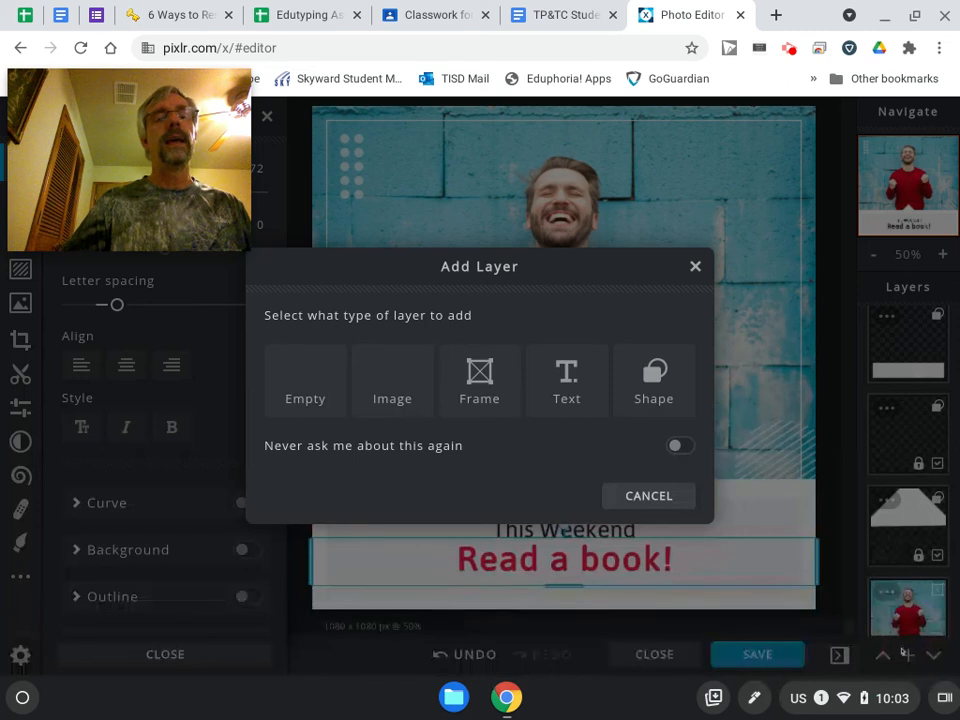
pyautogui.click(405, 395)
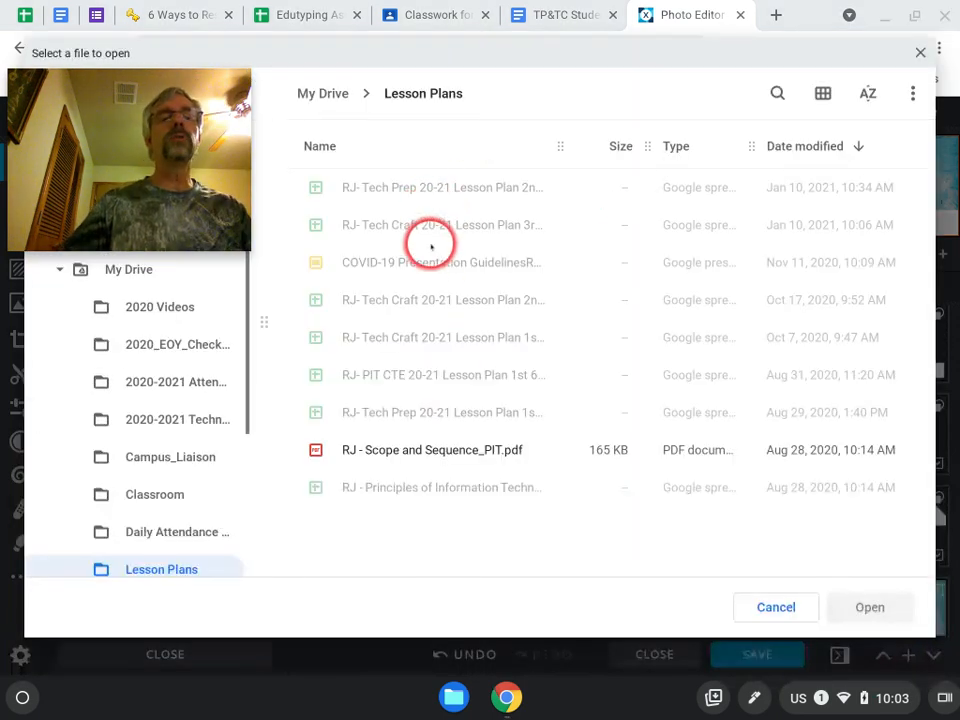
pyautogui.click(920, 52)
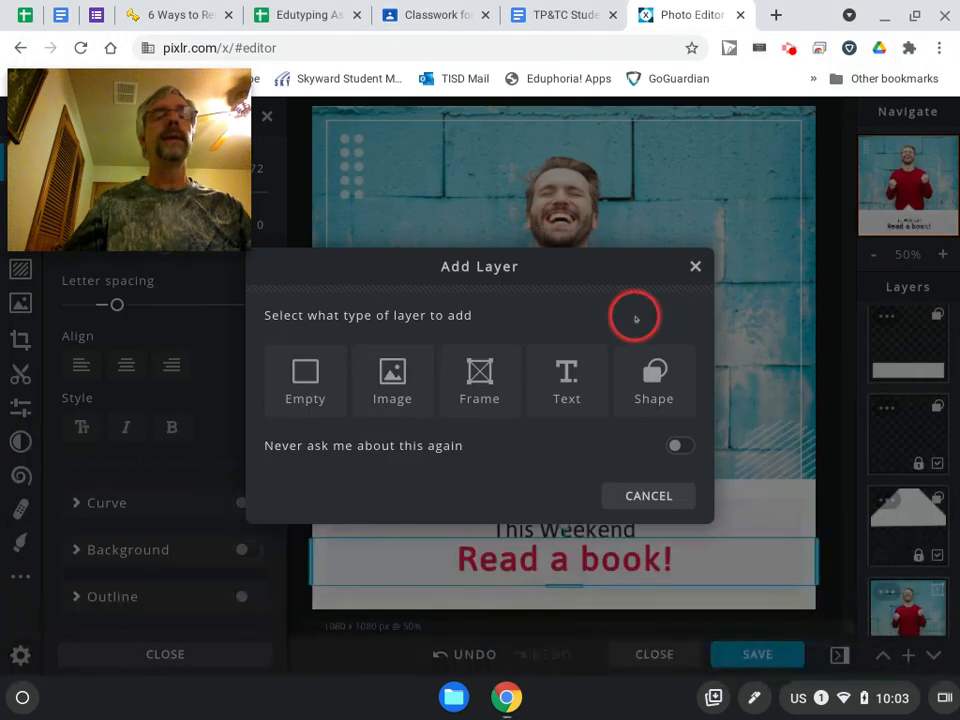
pyautogui.click(695, 267)
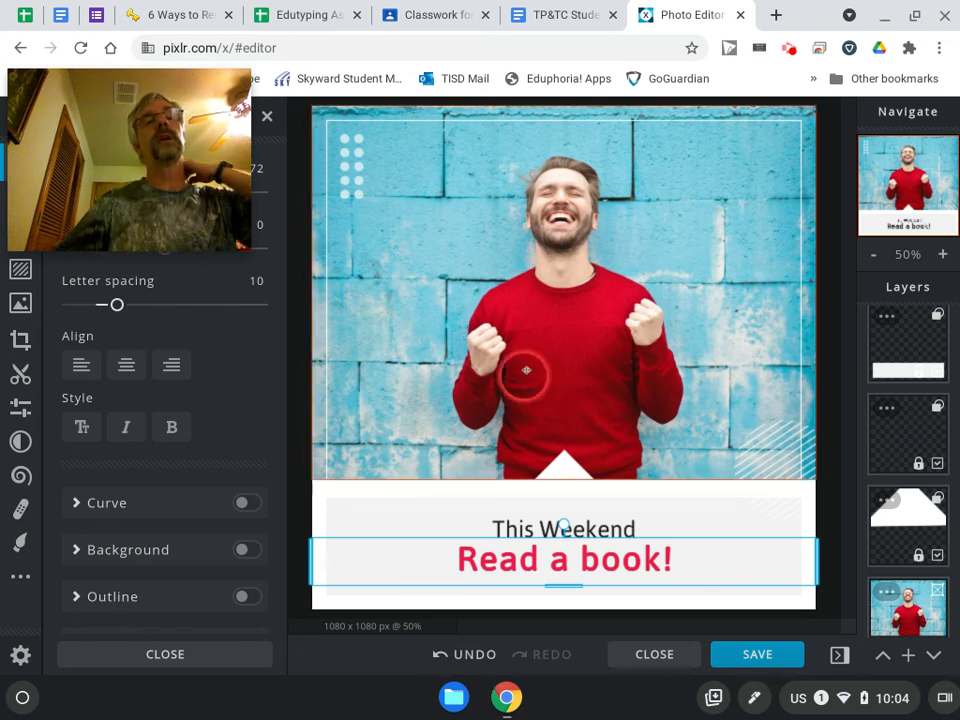
pyautogui.click(790, 53)
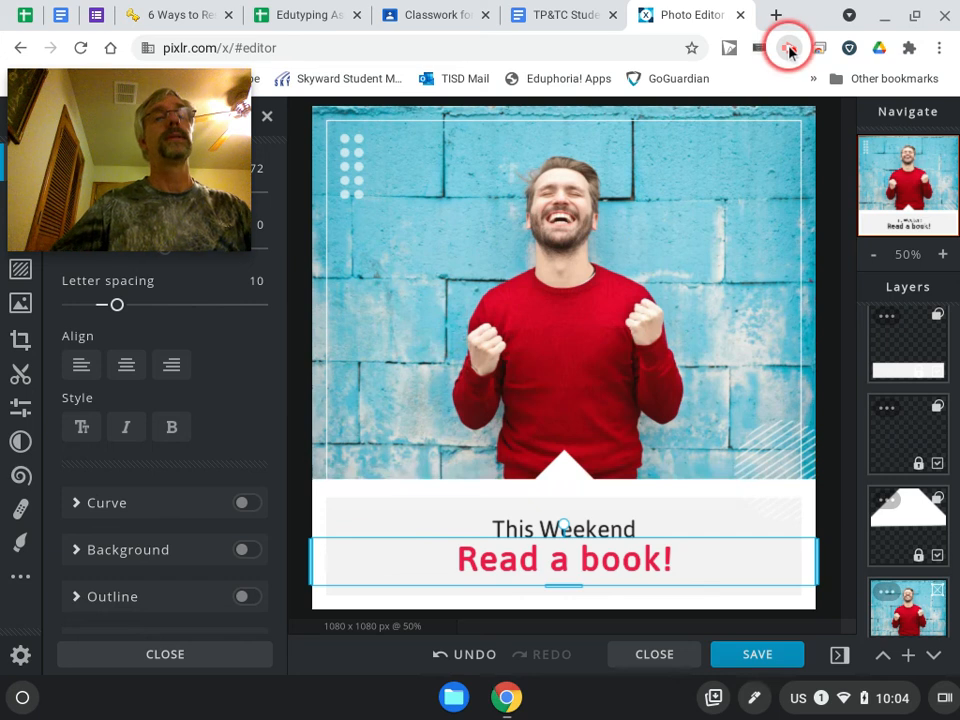